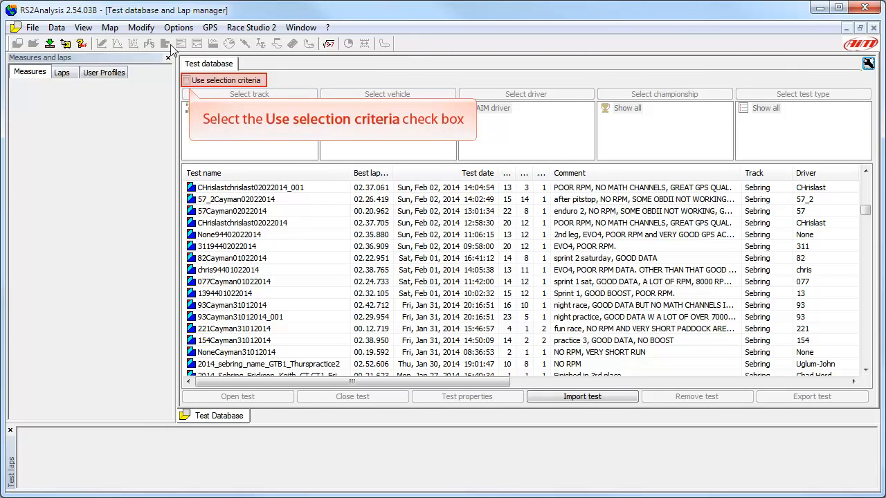
Step: Filter the test database by the selection criteria, with Watkins Glen as the chosen track
left_click(185, 80)
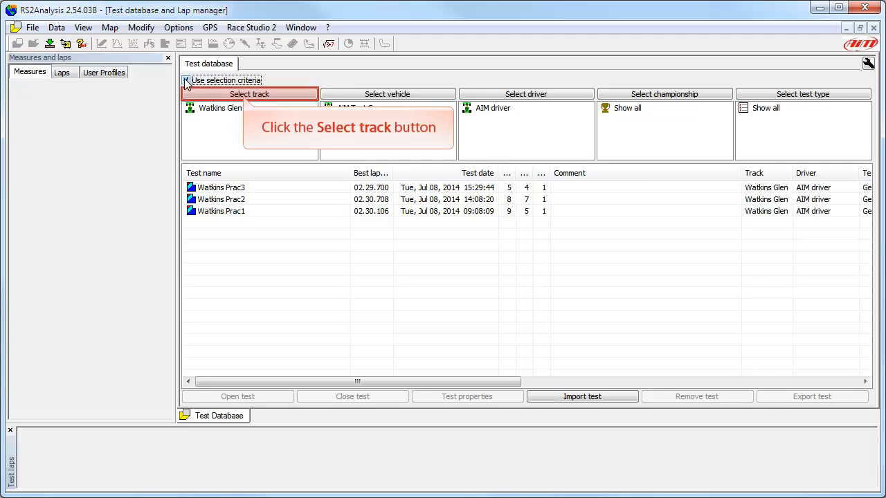
left_click(244, 98)
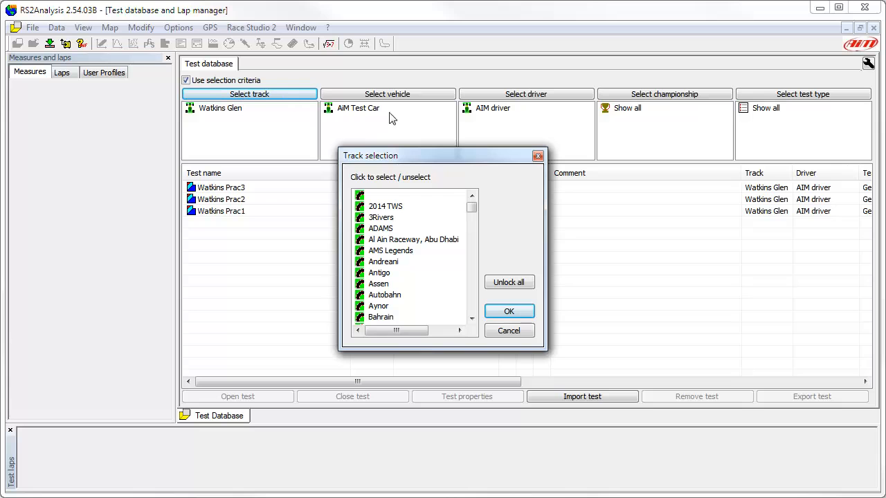
left_click_drag(471, 206, 482, 319)
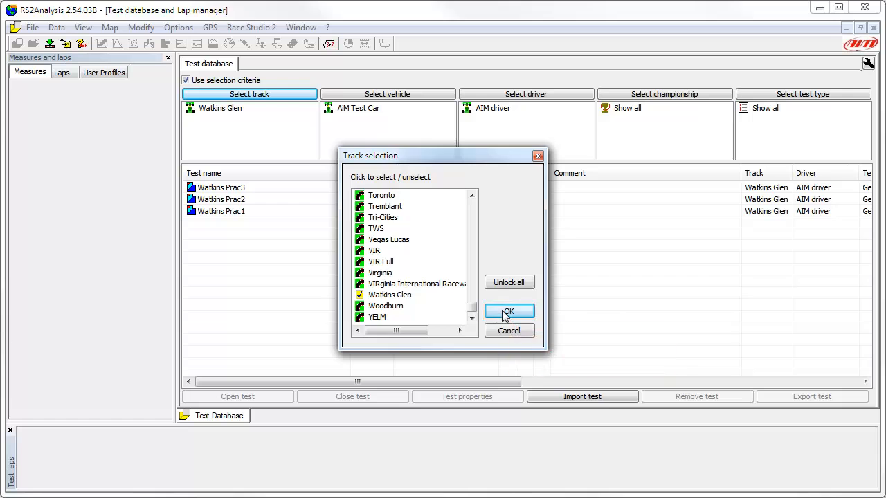
left_click(507, 312)
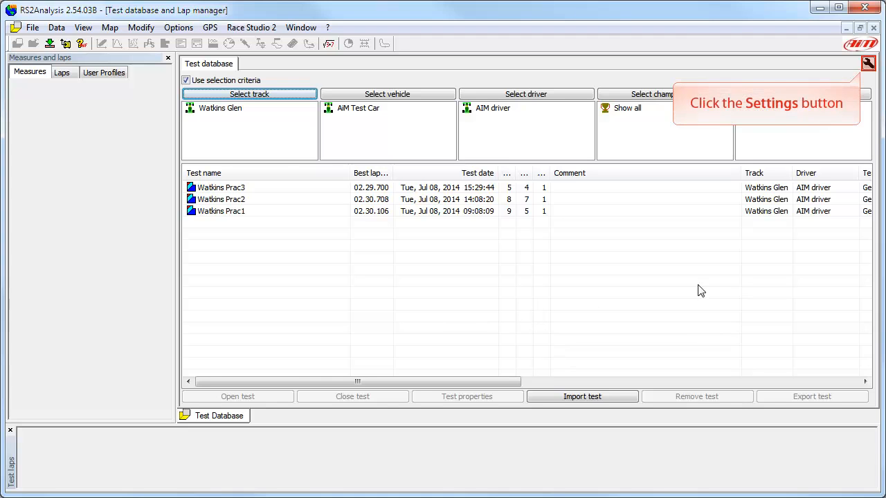
Step: Set the lap view to automatically disable all laps not coming from a lap marker
left_click(868, 64)
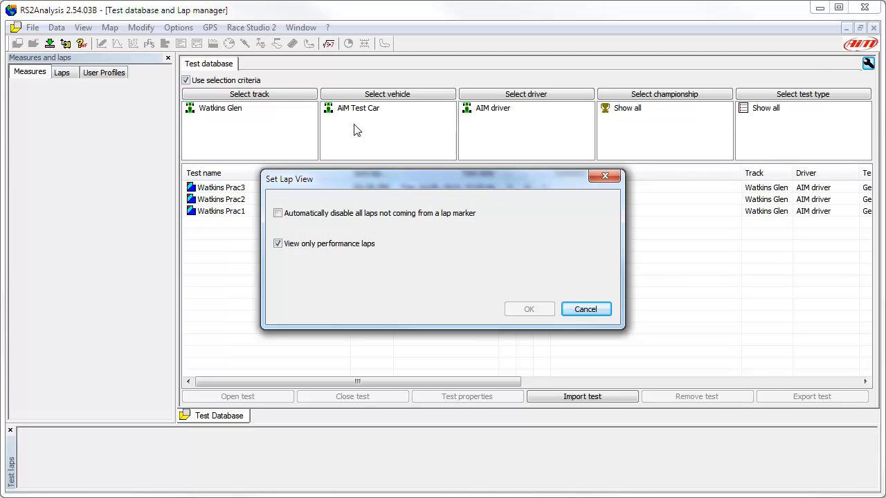
left_click(278, 214)
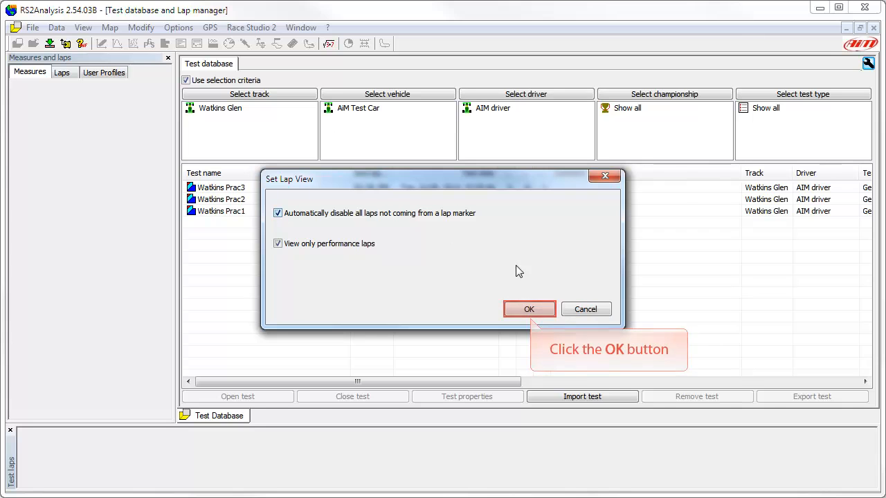
left_click(533, 312)
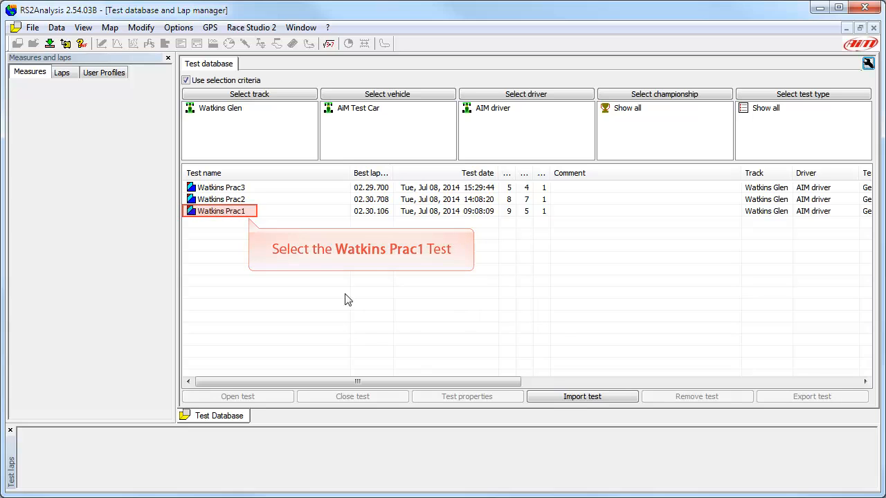
Step: Open the Watkins Prac1 test for analysis
left_click(247, 217)
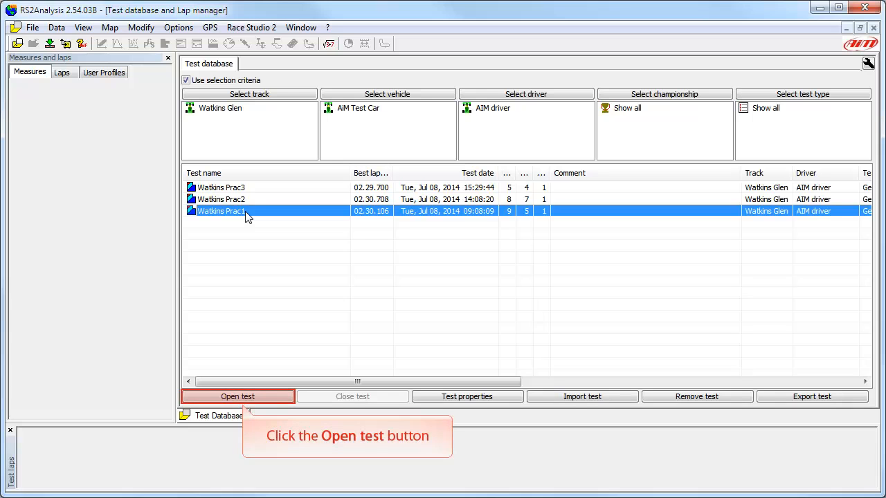
left_click(239, 395)
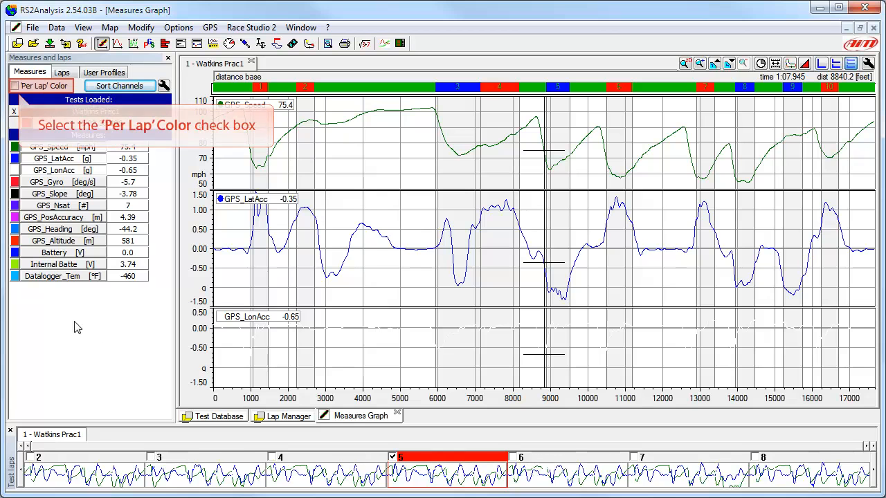
Step: Preview per-lap colouring of the traces and switch it back off, and set the GPS_LonAcc channel colour to black
left_click(15, 86)
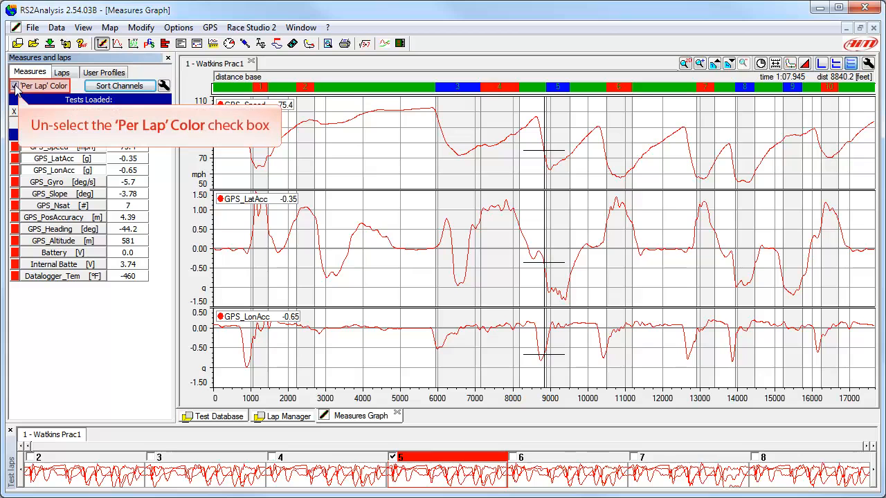
left_click(15, 87)
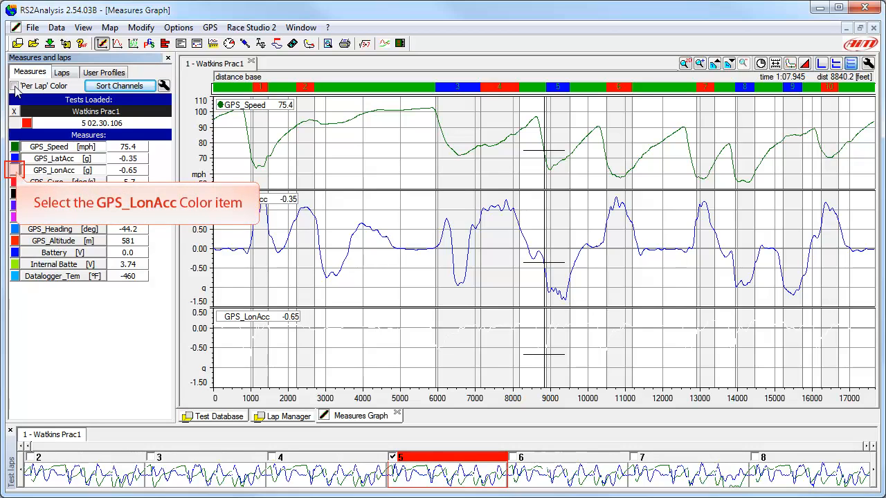
left_click(15, 170)
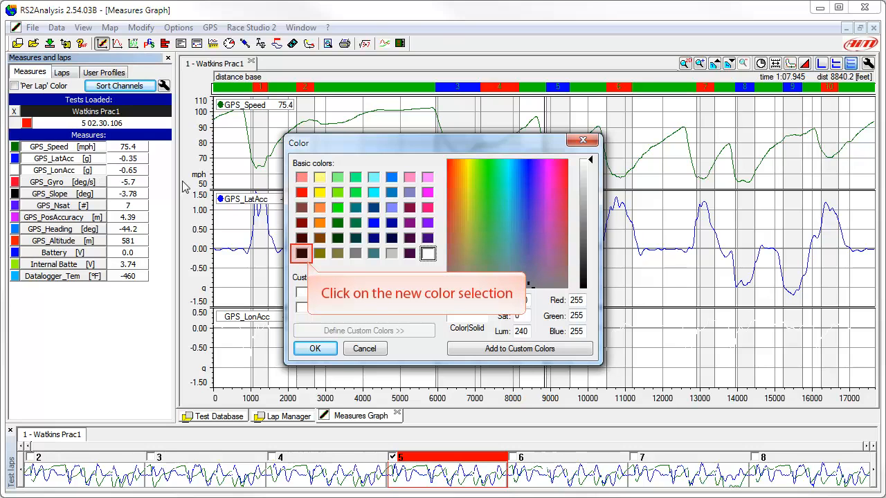
left_click(302, 253)
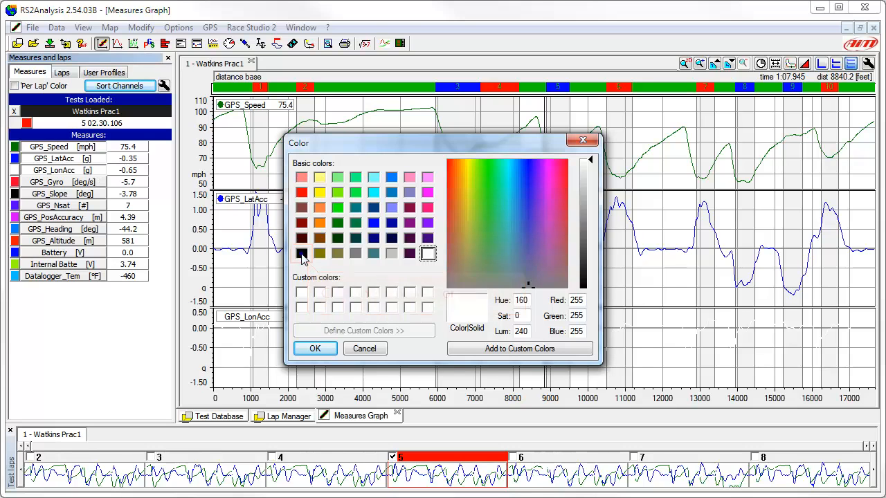
left_click(315, 348)
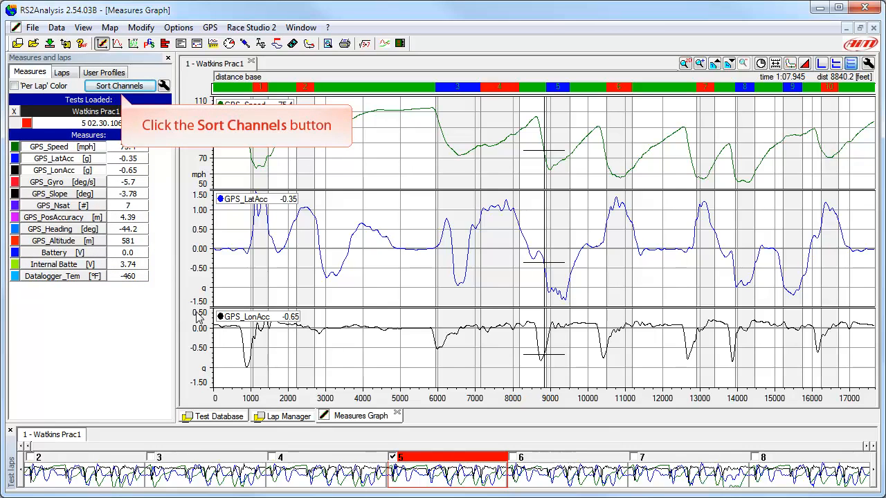
Step: Review the channel order options, the test's lap list and the user profiles, and return to the measures list
left_click(121, 88)
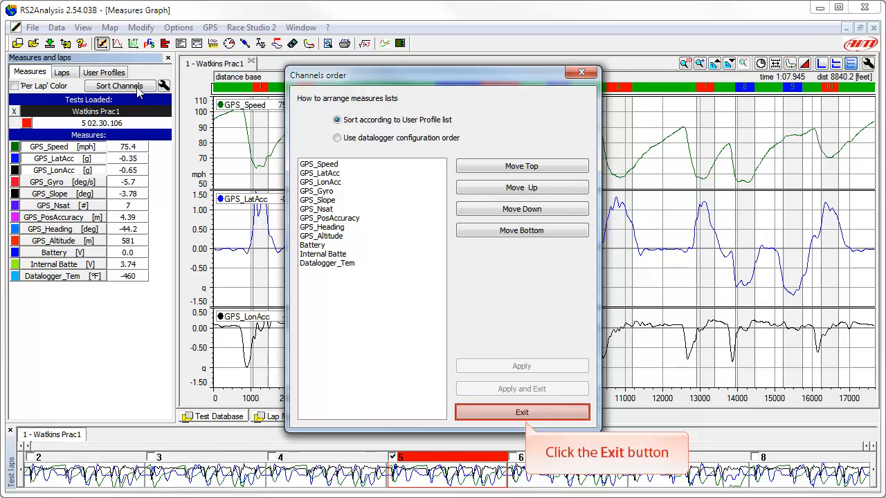
left_click(524, 415)
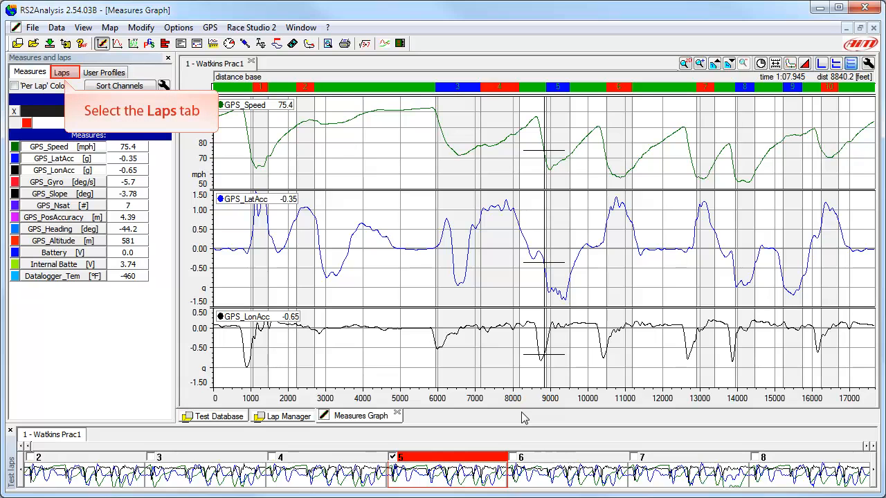
left_click(65, 74)
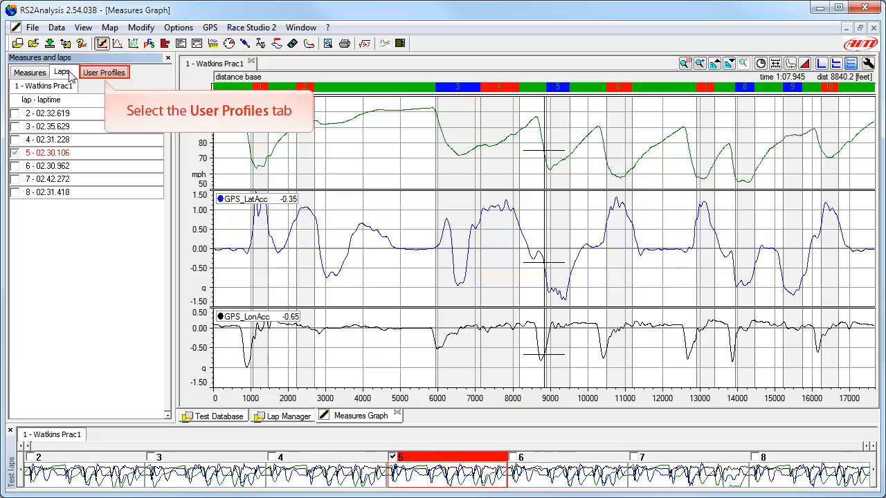
left_click(104, 74)
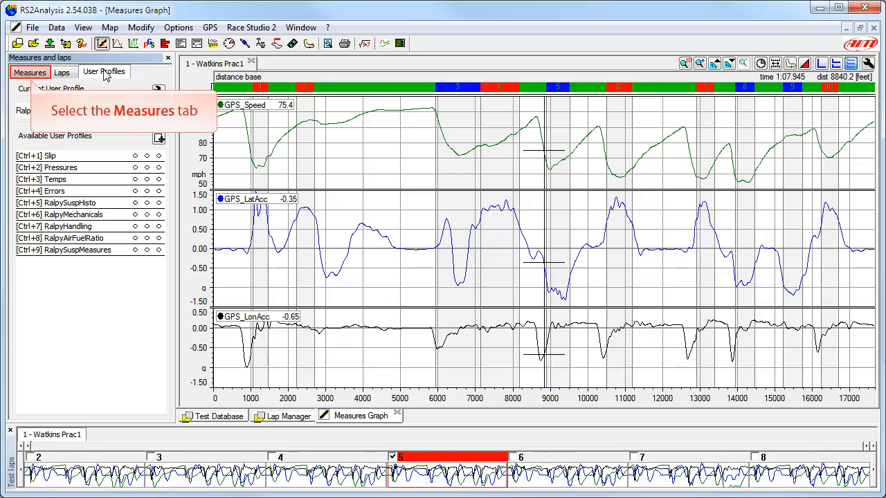
left_click(27, 70)
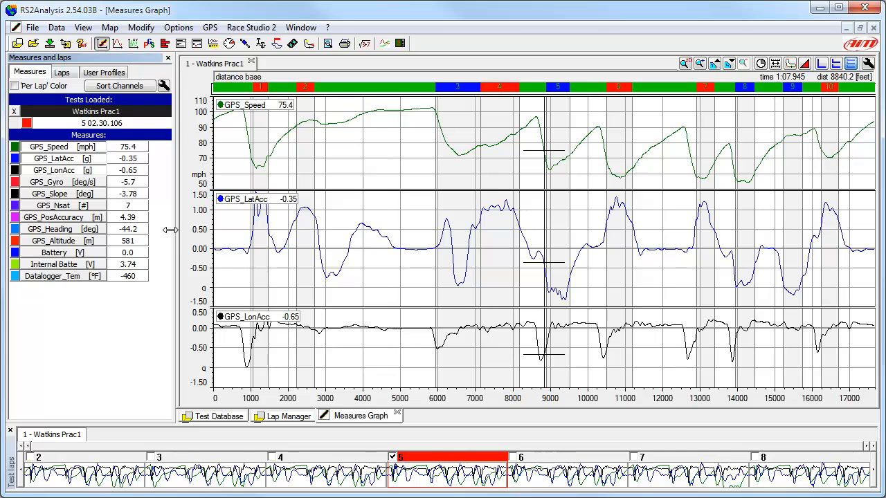
Step: Narrow the Measures and laps area, and look over the lap manager and test database before returning to the measures graph
left_click_drag(170, 230, 162, 236)
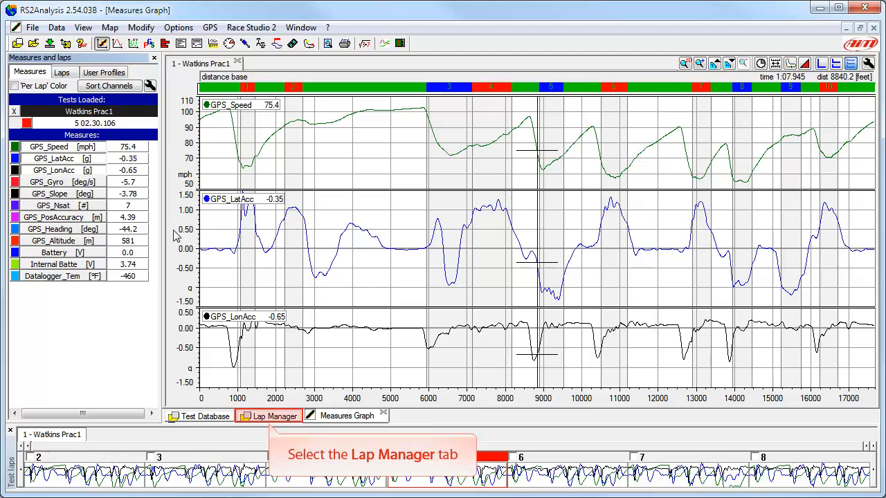
left_click(274, 416)
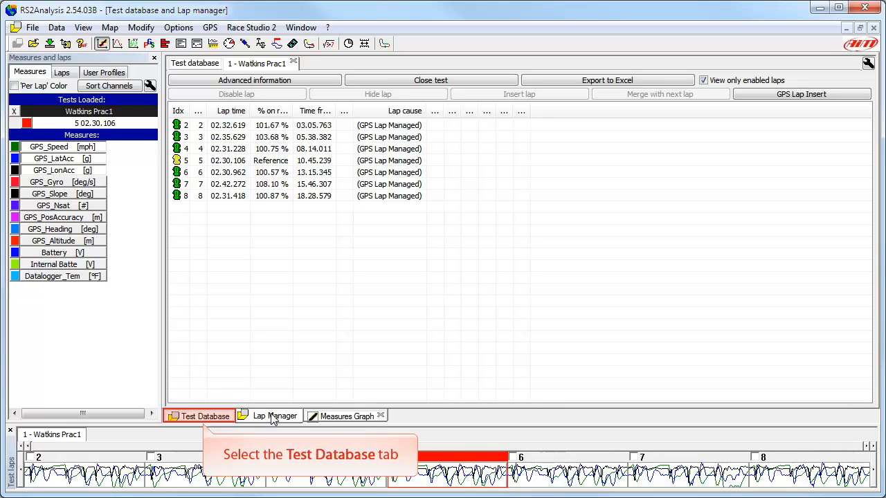
left_click(205, 417)
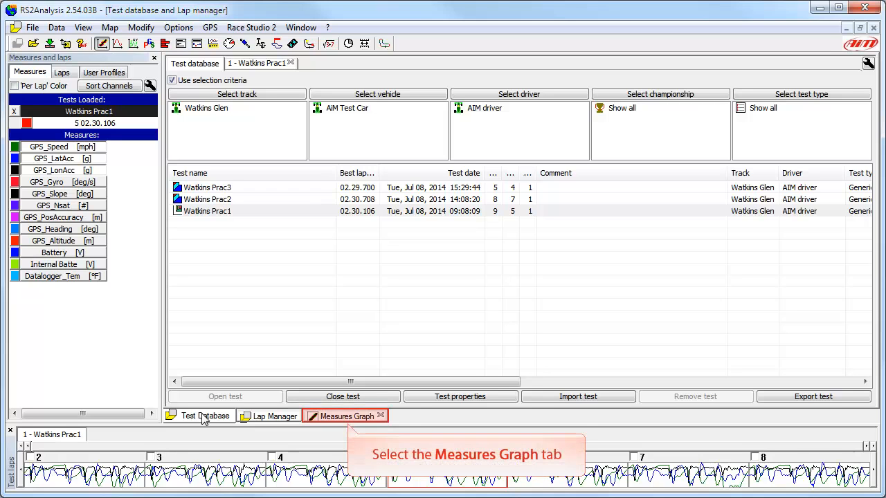
left_click(344, 416)
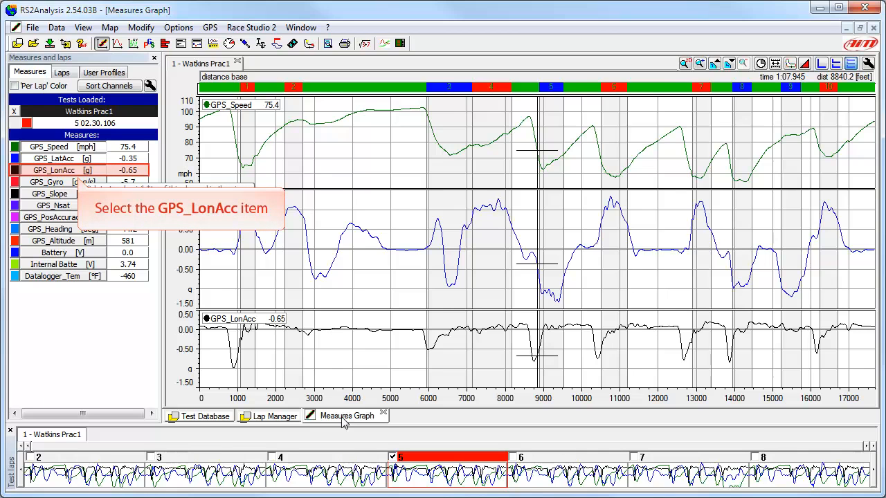
Step: Hide the GPS_LonAcc and GPS_LatAcc traces in the measures graph, and show both again
left_click(83, 173)
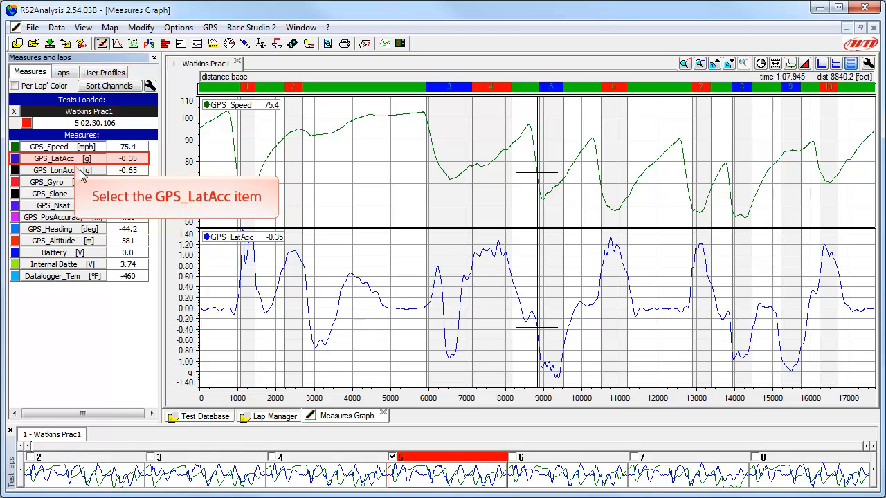
left_click(75, 161)
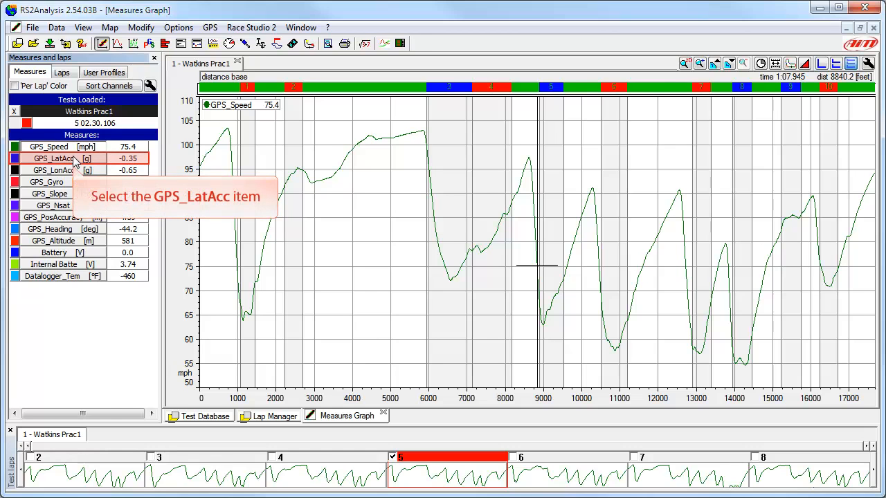
left_click(74, 160)
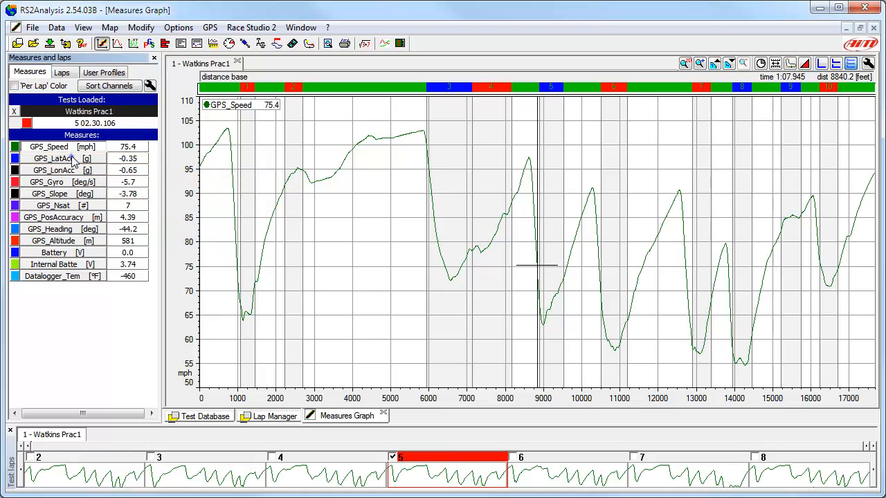
left_click(72, 159)
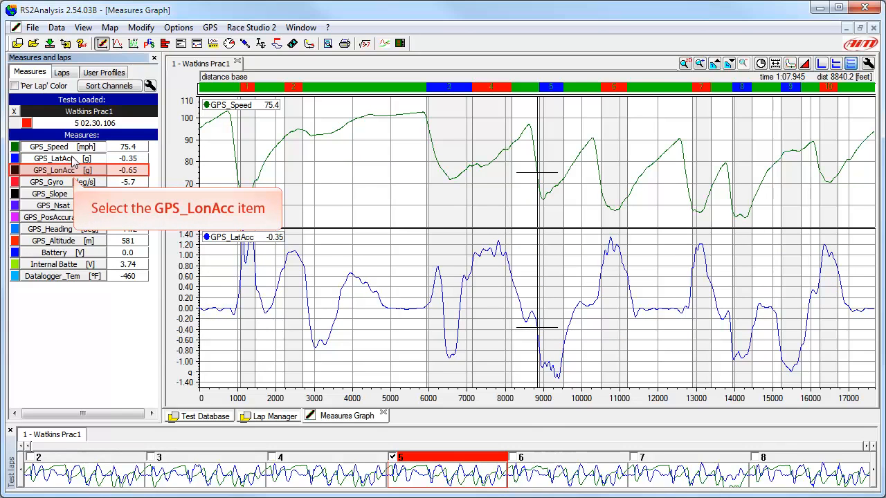
left_click(73, 173)
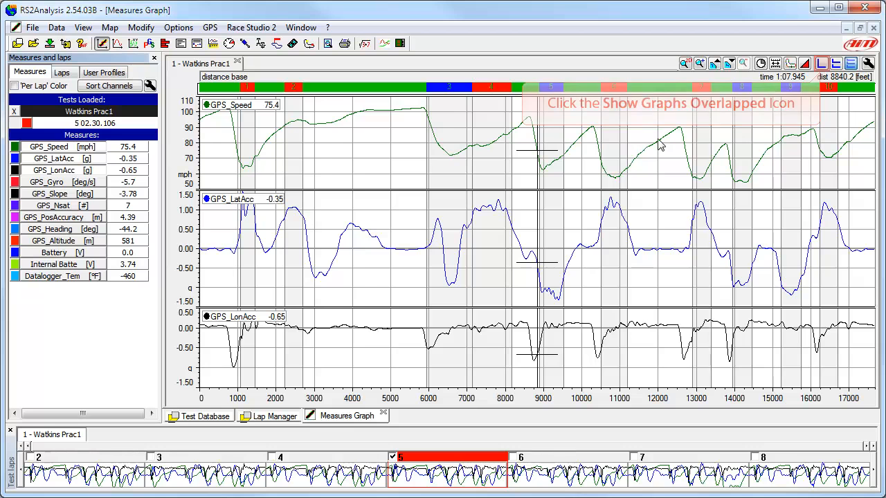
Step: Display the three channels overlapped in one graph, and switch to the layout that stacks channels by position number
left_click(821, 63)
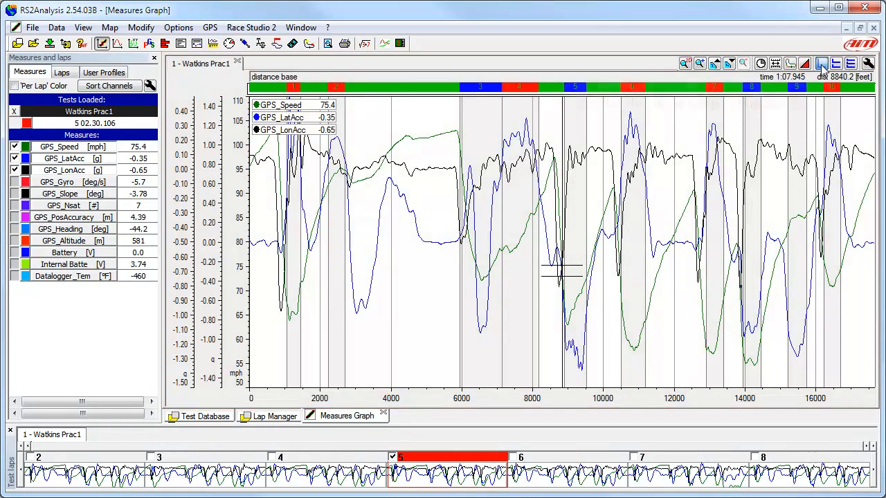
left_click(822, 64)
left_click(835, 64)
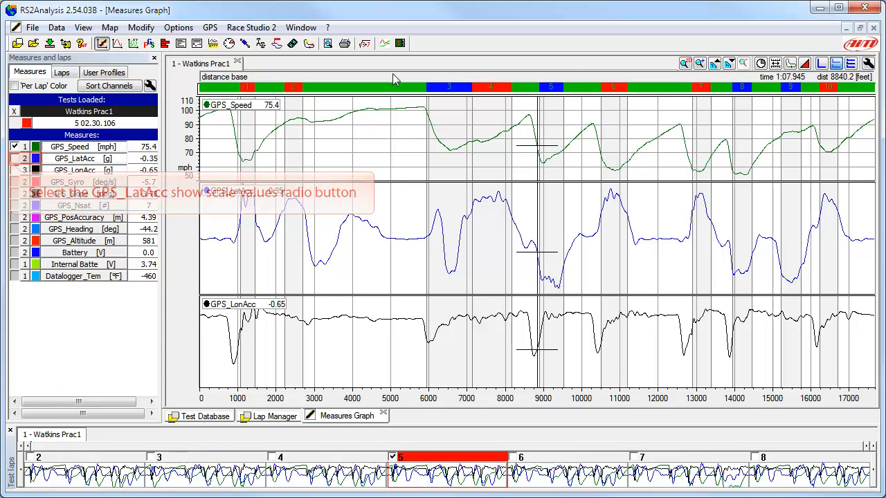
Step: Show the scale values for GPS_LatAcc and GPS_LonAcc, and move GPS_LonAcc to graph position 2
left_click(15, 159)
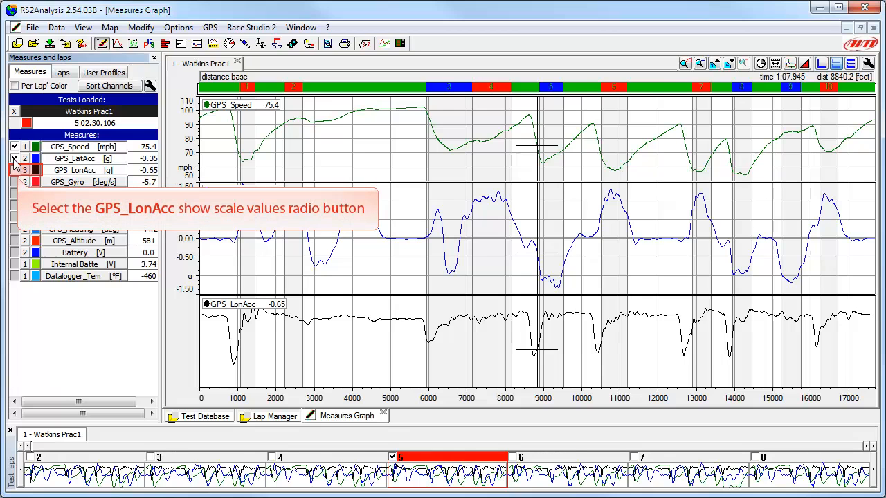
left_click(14, 170)
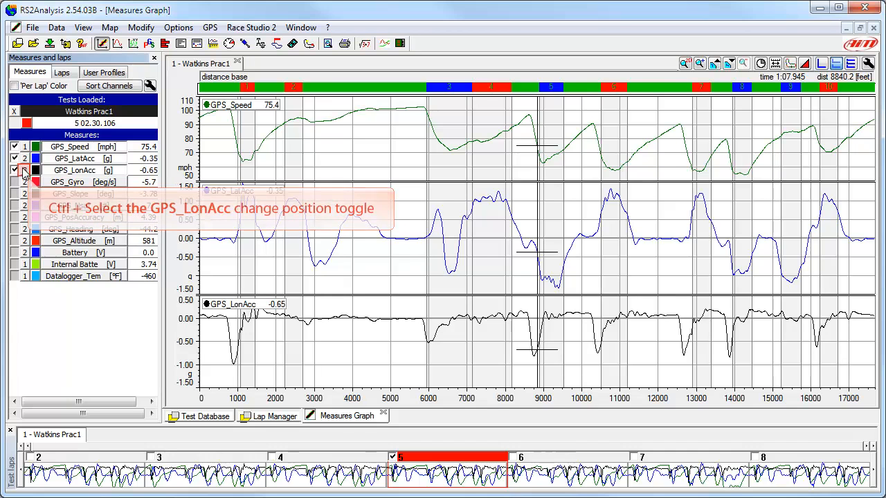
left_click(24, 170, "ctrl")
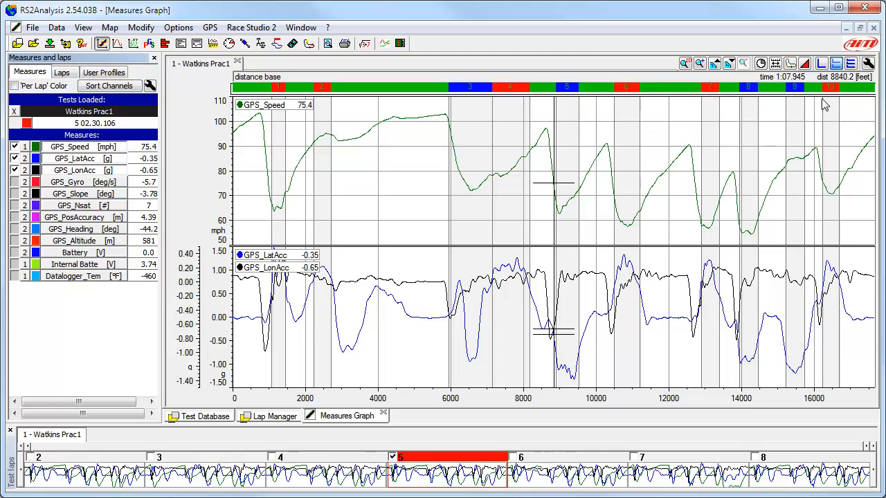
Step: Return the three channels to separate tiled graphs and plot them on a time base instead of distance
left_click(850, 63)
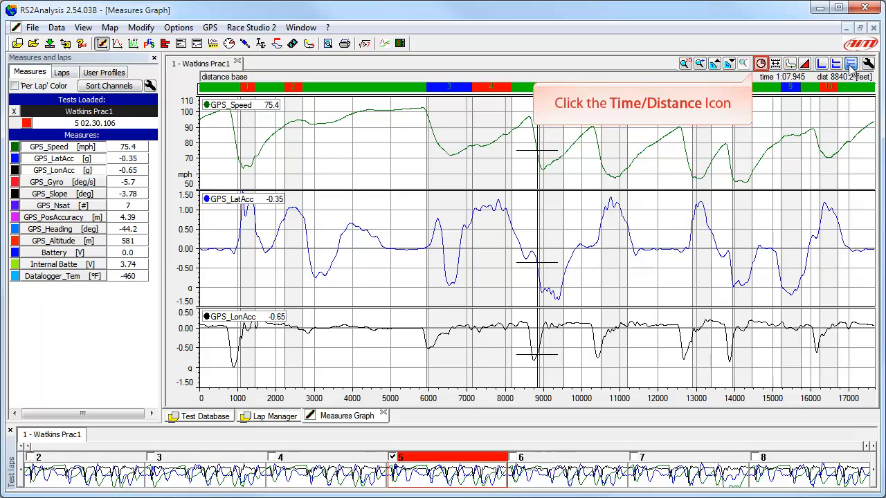
left_click(760, 64)
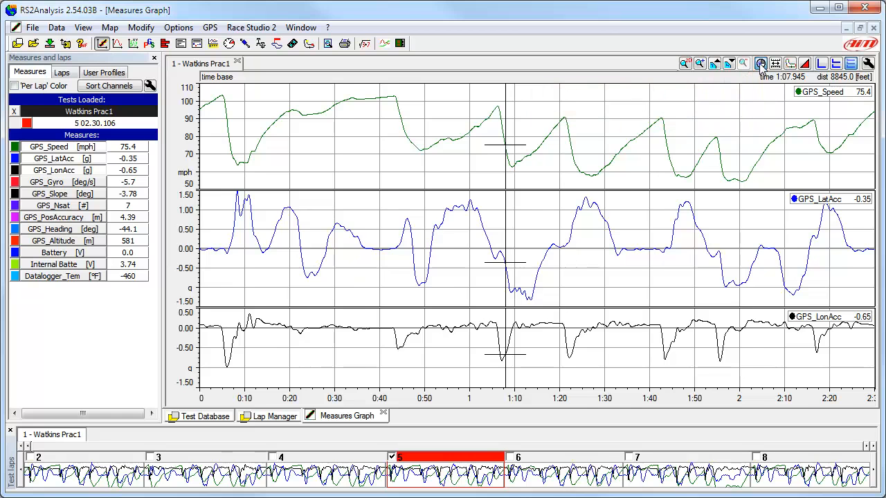
Step: Return the graph to a distance base and place the cursor at about 5815 feet, just before segment 3
left_click(761, 63)
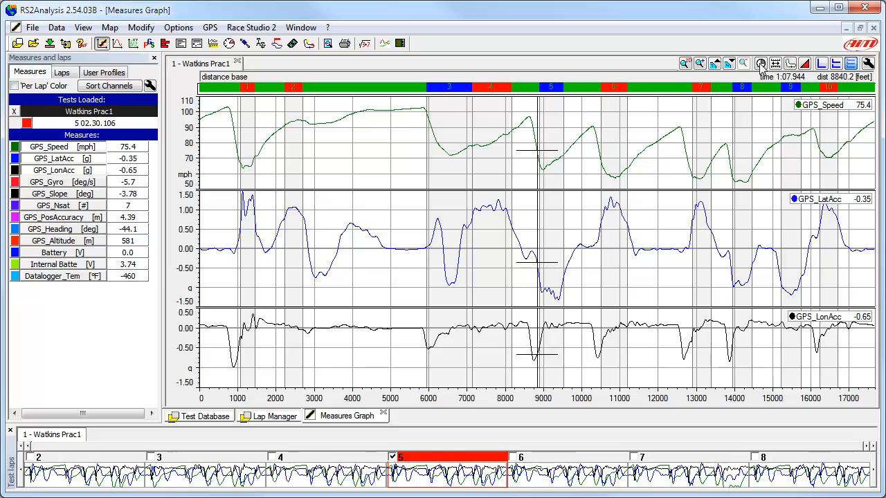
left_click_drag(396, 122, 426, 121)
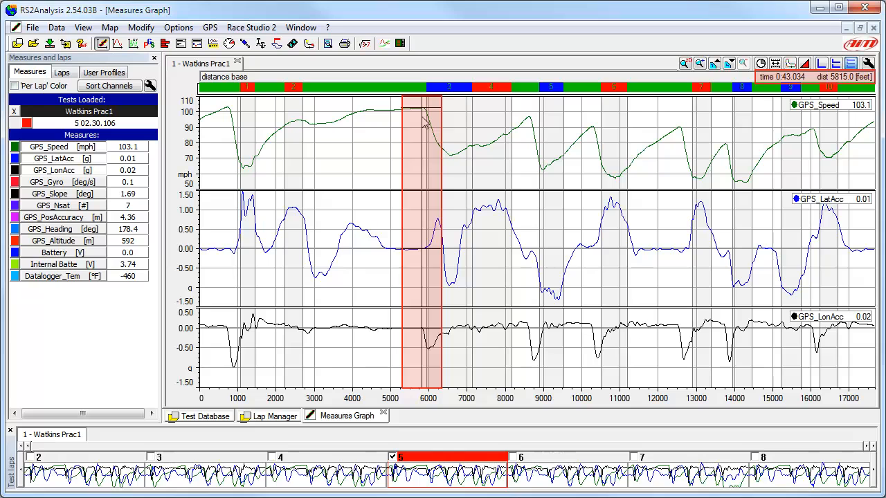
left_click(425, 123)
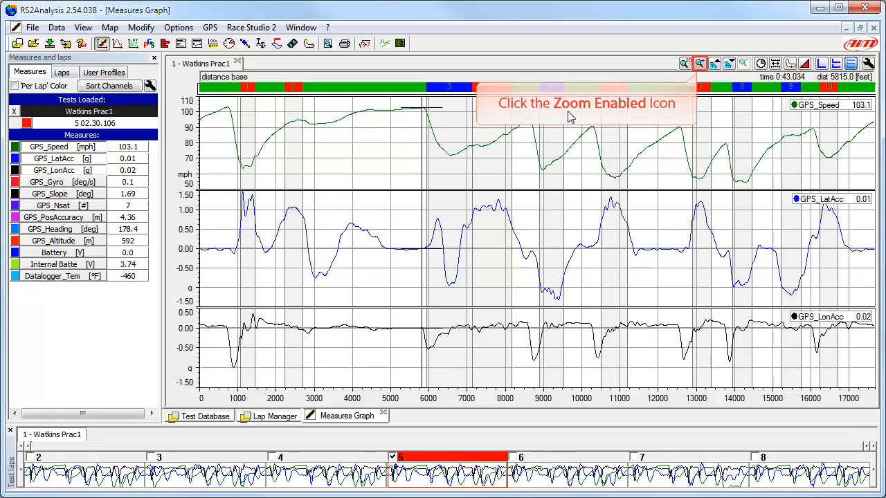
Step: Zoom the graph into the stretch from about 5200 to 9200 feet, and zoom back out to one full lap
left_click(699, 64)
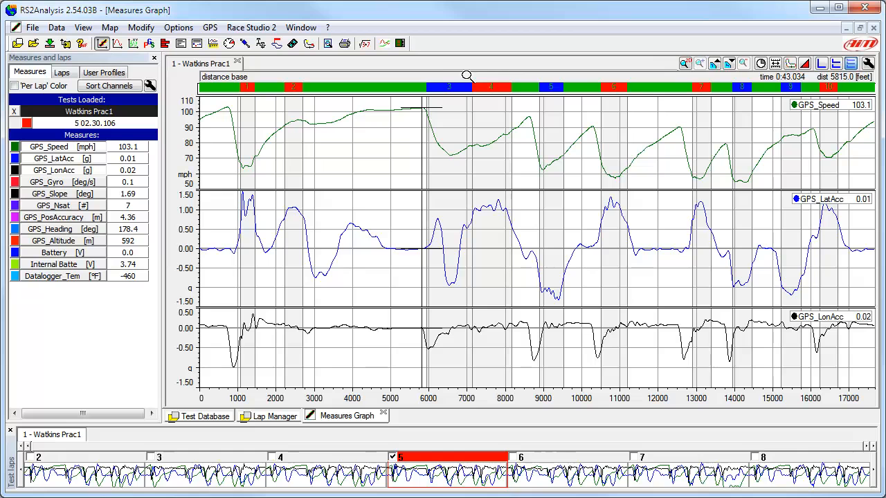
left_click_drag(400, 106, 556, 116)
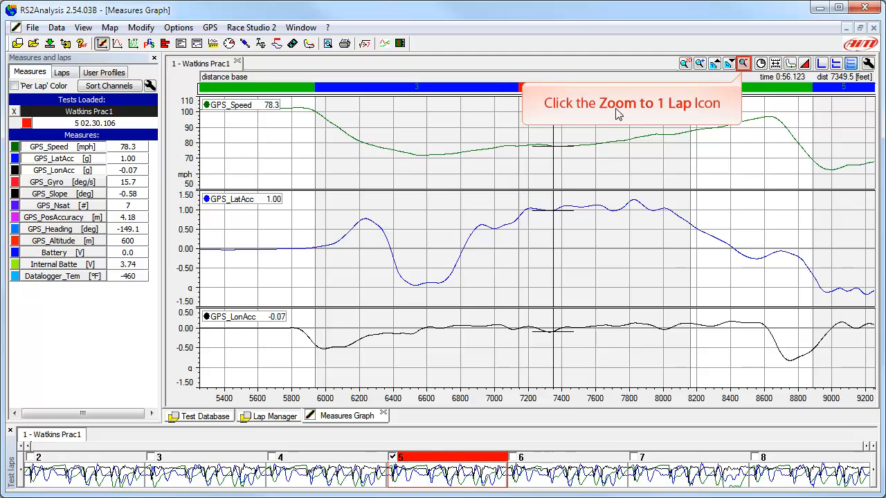
left_click(744, 65)
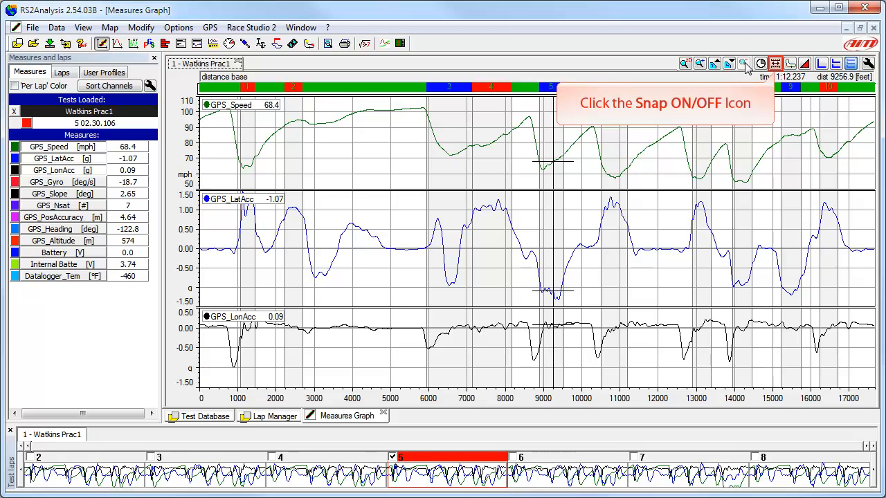
Step: Turn off lap snapping and slide the plotted data back so the start of lap 5 and the preceding lap's end show together
left_click(775, 65)
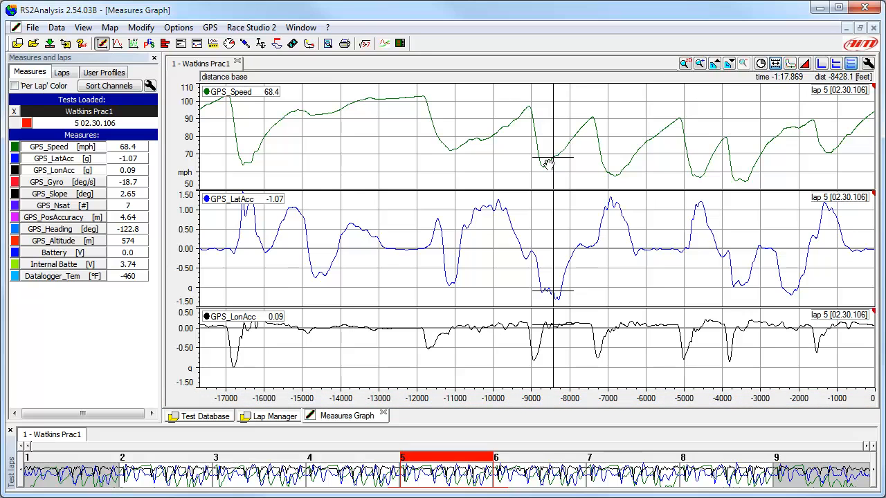
left_click_drag(492, 399, 704, 404)
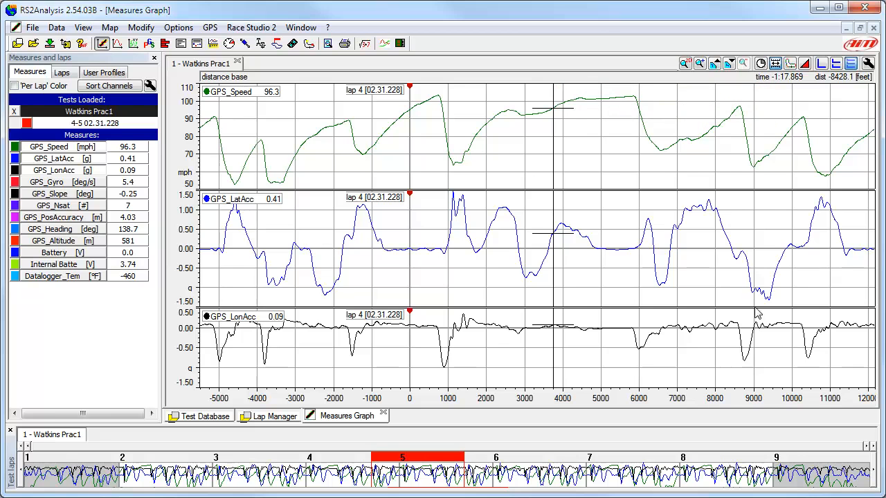
Step: Turn lap snapping back on and display the best lap of the Watkins Prac1 test
left_click(774, 64)
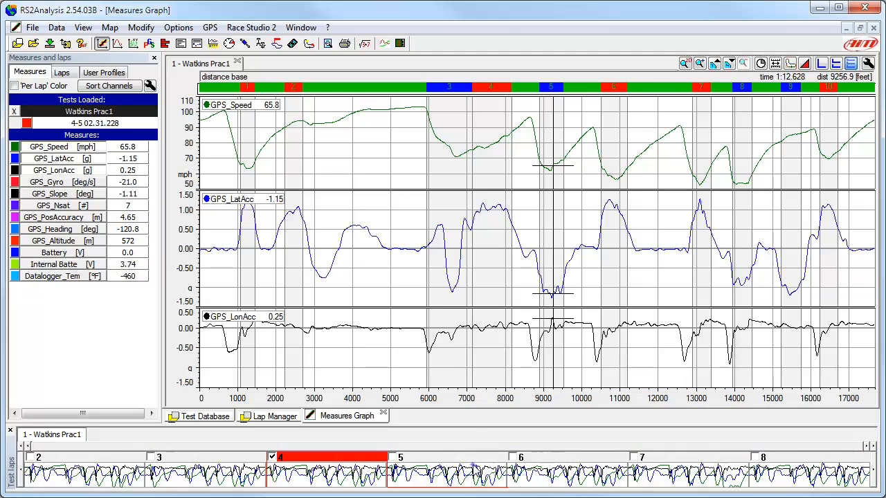
right_click(474, 468)
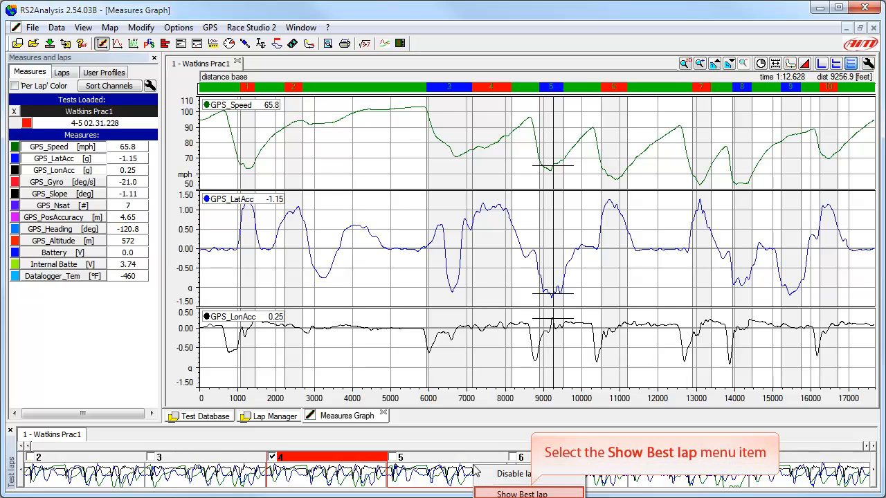
left_click(538, 494)
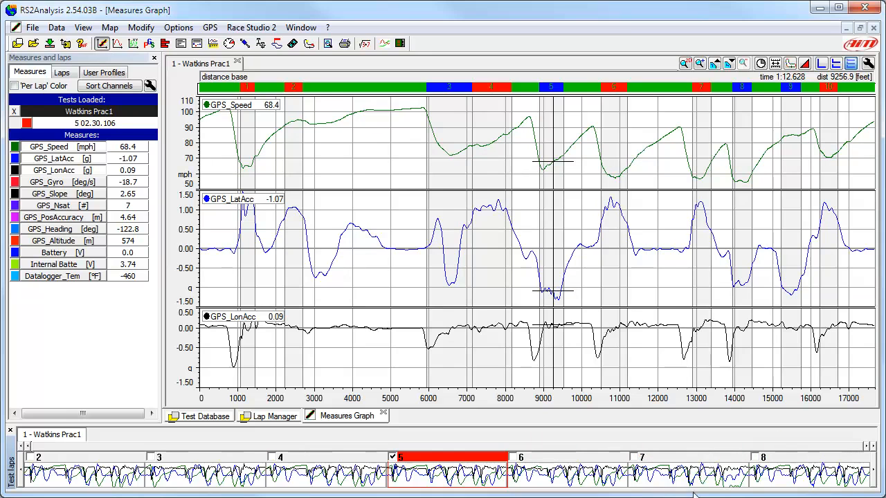